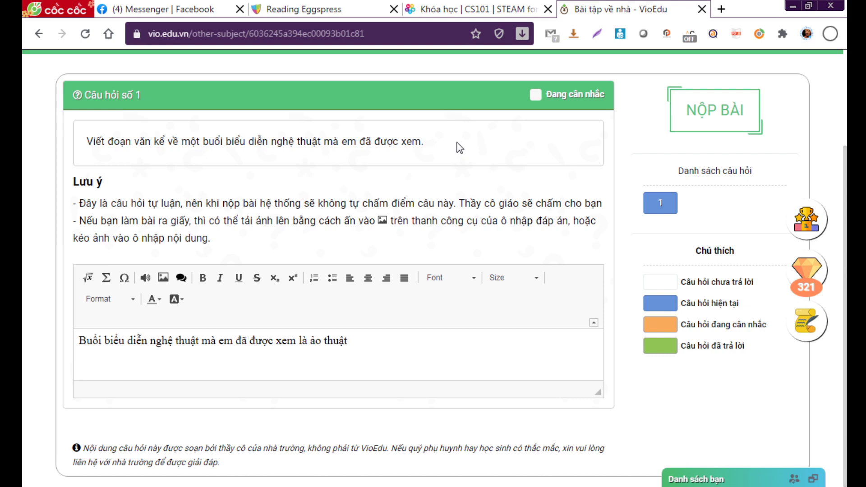
# - End the answer's first sentence with a period and begin a second sentence with "Buổi biểu diễn"
pyautogui.write('.')
pyautogui.write('B')
pyautogui.press('BackSpace')
pyautogui.write('B')
pyautogui.write('uô')
pyautogui.write('i')
pyautogui.write(' bie')
pyautogui.write('u ')
pyautogui.write('diên')
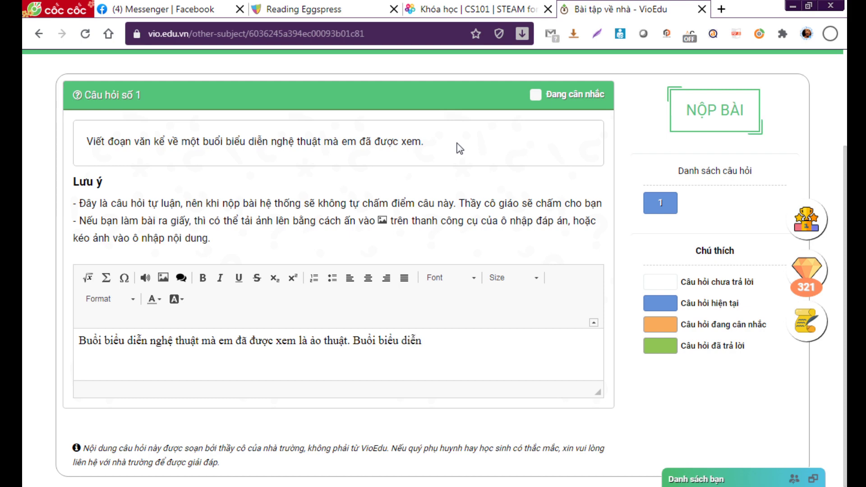
# - Complete the second sentence of the answer with "đó rất thú vị."
pyautogui.write(' đ')
pyautogui.write('o')
pyautogui.write(' rầ')
pyautogui.write('t ')
pyautogui.write('thú')
pyautogui.write(' vị')
pyautogui.write('.')
# - Begin a third sentence in the answer with "Đầu tiên nhà ảo thuật sẽ"
pyautogui.write('Đ')
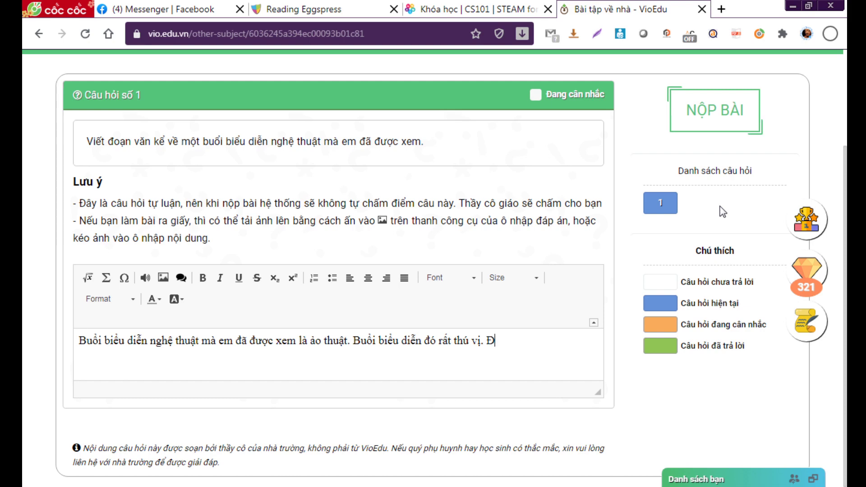
pyautogui.write('ầ')
pyautogui.write('u t')
pyautogui.write('iên')
pyautogui.write(' nha')
pyautogui.write(' a')
pyautogui.write('o ')
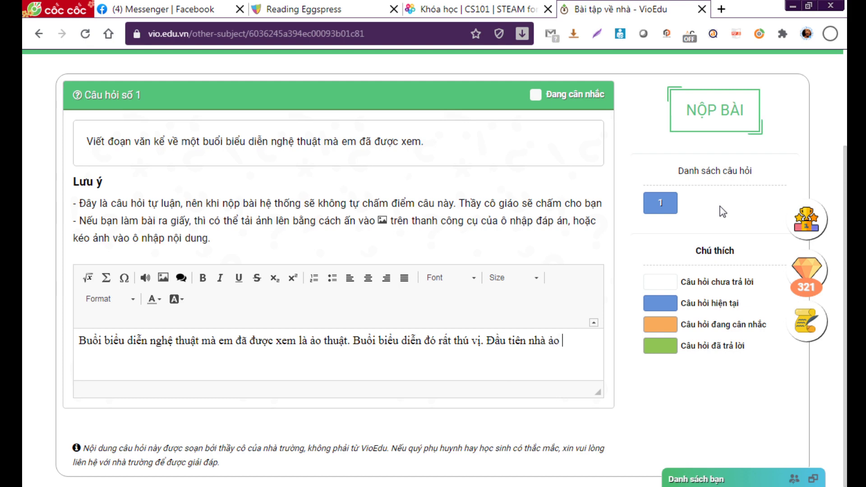
pyautogui.write('thua')
pyautogui.write('t ')
pyautogui.write('se')
# - Reword the opening of the third sentence to "Màn trình diễn đầu tiên," including the comma
pyautogui.click(494, 339)
pyautogui.press('BackSpace')
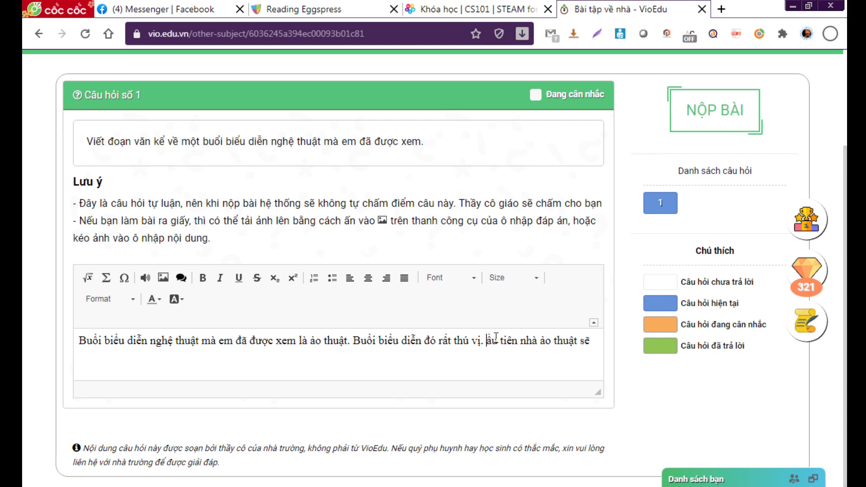
pyautogui.write('Đ')
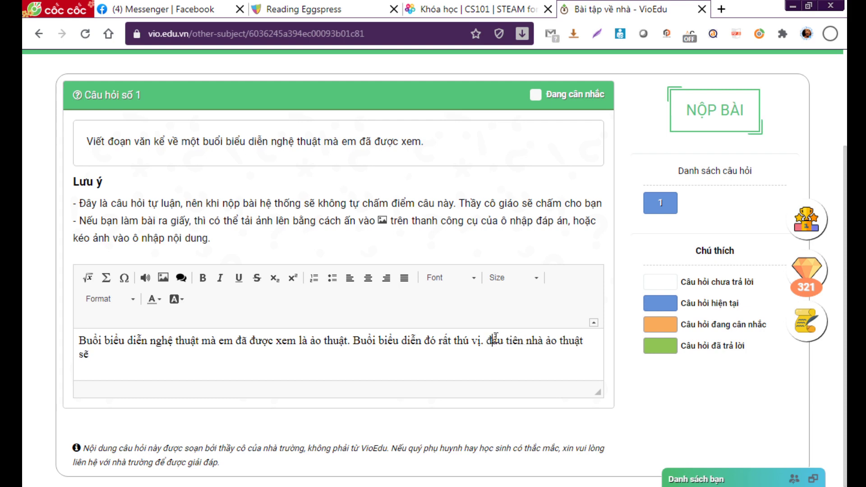
pyautogui.press('BackSpace')
pyautogui.write('đ')
pyautogui.write('Ma')
pyautogui.write('nf')
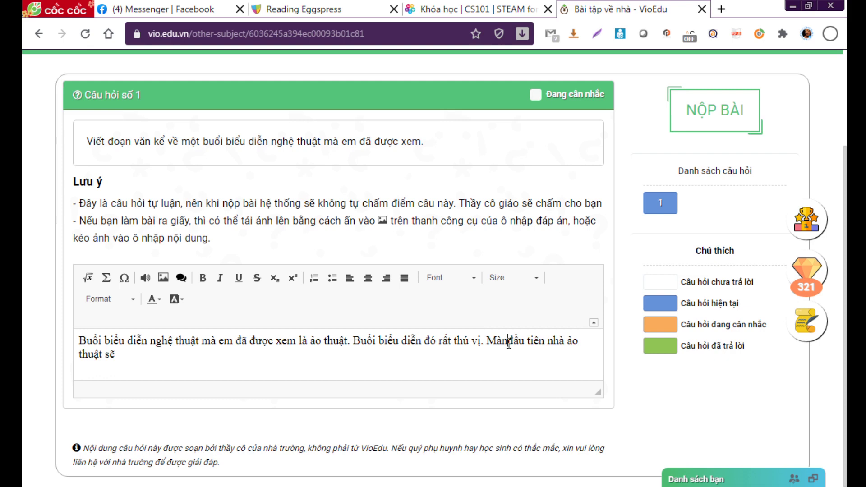
pyautogui.write(' trinhf ')
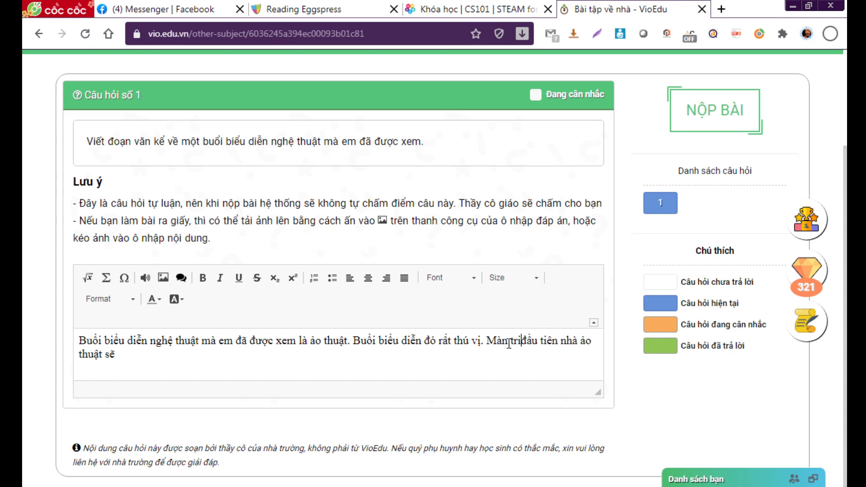
pyautogui.write('die')
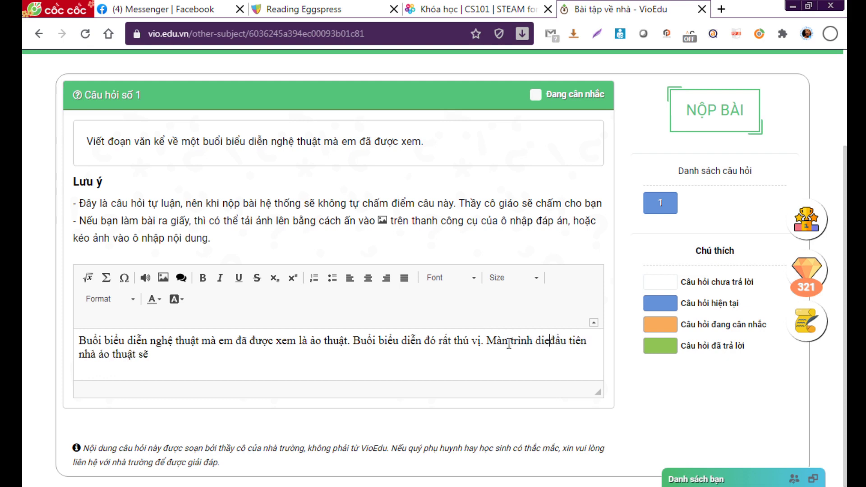
pyautogui.write('n')
pyautogui.click(596, 341)
pyautogui.write('.')
# - Continue the third sentence after "sẽ" with "lấy một cái túi nilon, đưa cho khán giả xem là"
pyautogui.click(157, 359)
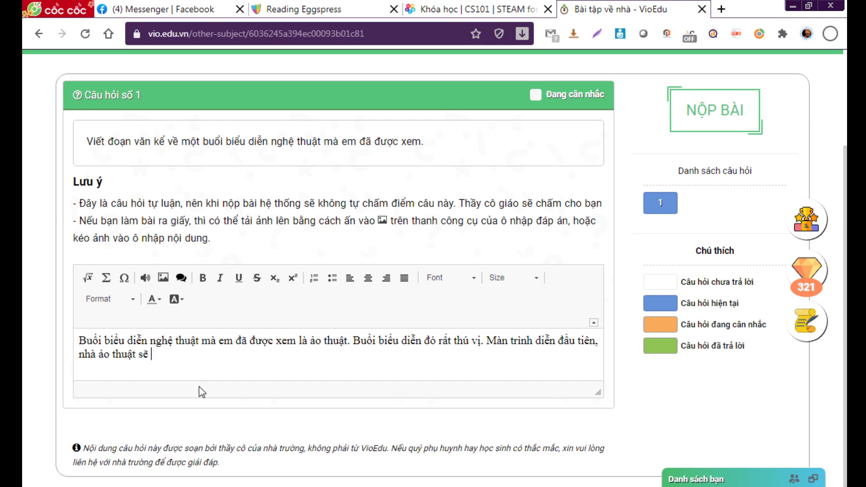
pyautogui.write('lầys môt casi t')
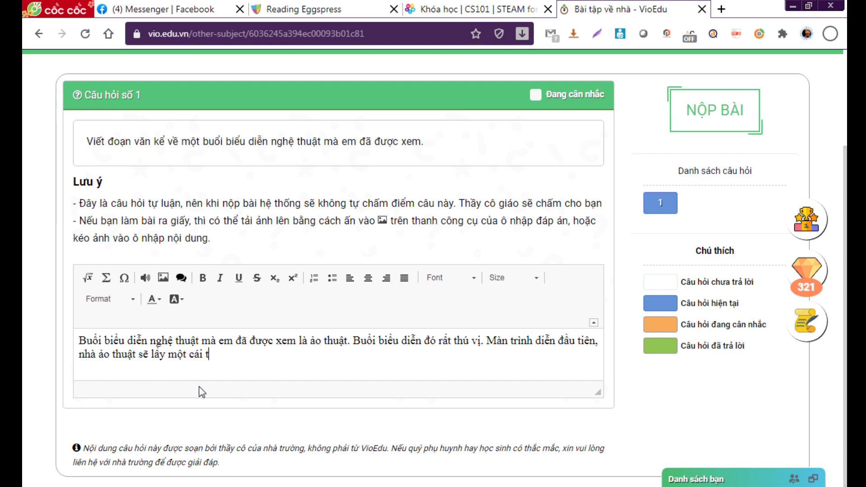
pyautogui.write('uis ')
pyautogui.write('n')
pyautogui.write('lon')
pyautogui.press('BackSpace')
pyautogui.press('BackSpace')
pyautogui.press('BackSpace')
pyautogui.write('ilon, đưa c')
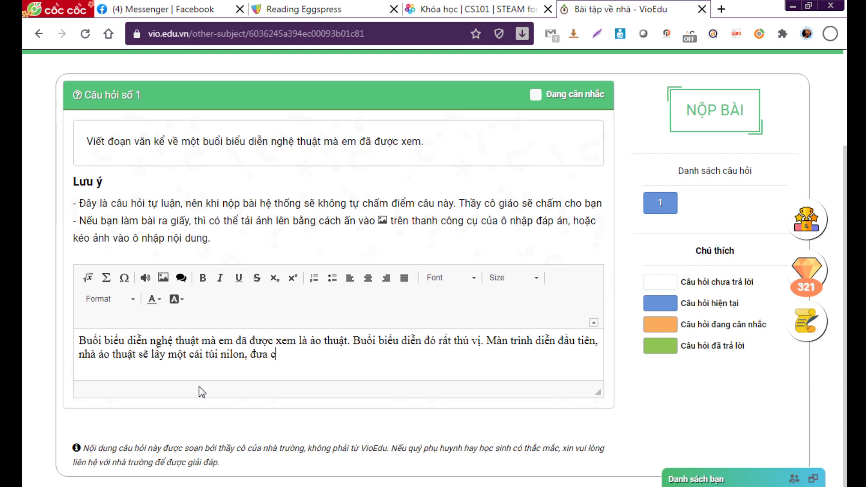
pyautogui.write('ho khán giả')
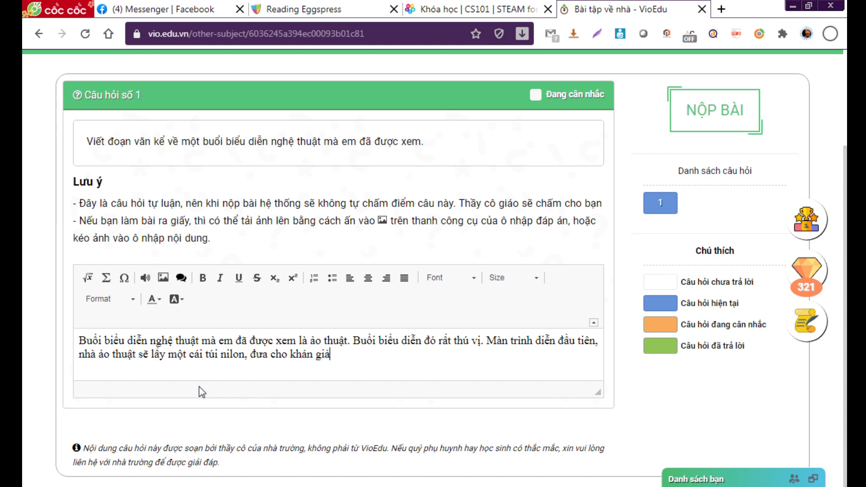
pyautogui.write(' xem là')
pyautogui.click(730, 120)
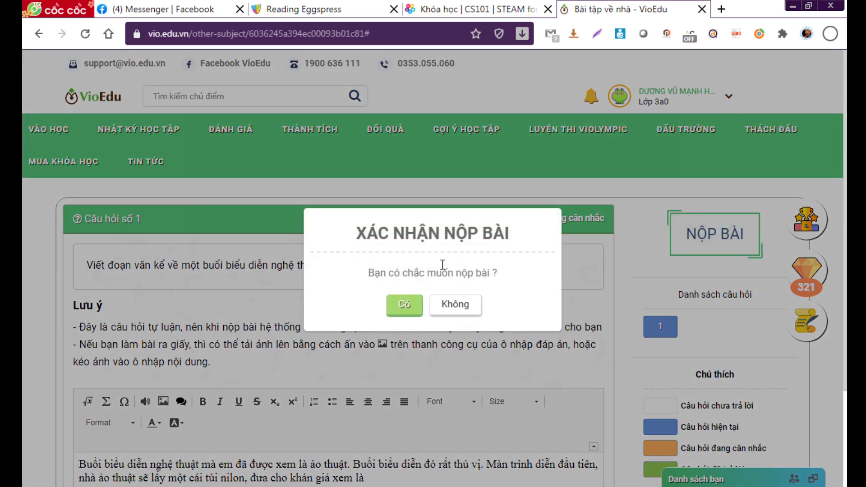
pyautogui.click(472, 304)
pyautogui.scroll(-3, 473, 301)
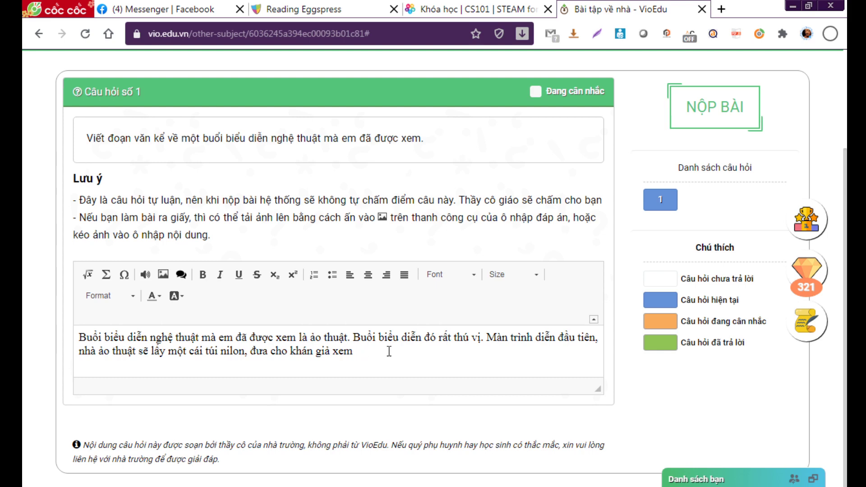
# - Replace the final "là" with "để khán giả tin bên trong không có gì." and start the next sentence
pyautogui.write('đềr kha')
pyautogui.press('BackSpace')
pyautogui.write('asn giar')
pyautogui.write(' tin be')
pyautogui.write('en tron')
pyautogui.write('g ')
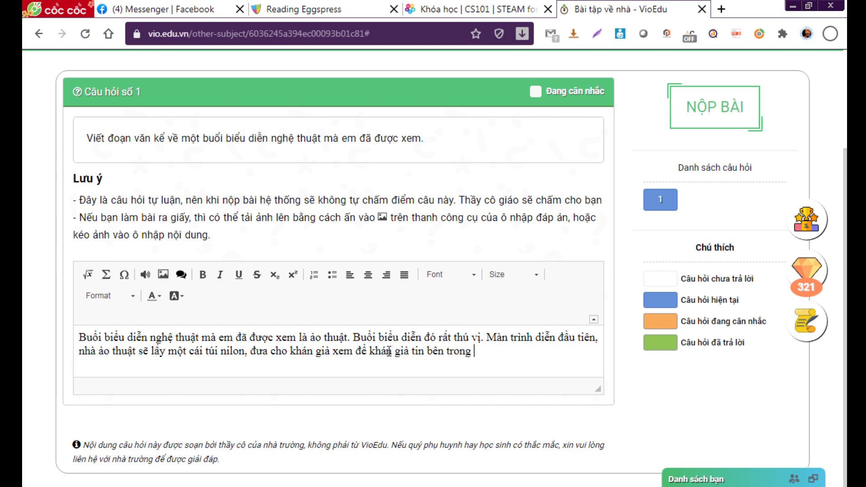
pyautogui.write('khongt')
pyautogui.press('BackSpace')
pyautogui.write('co gì . Sa')
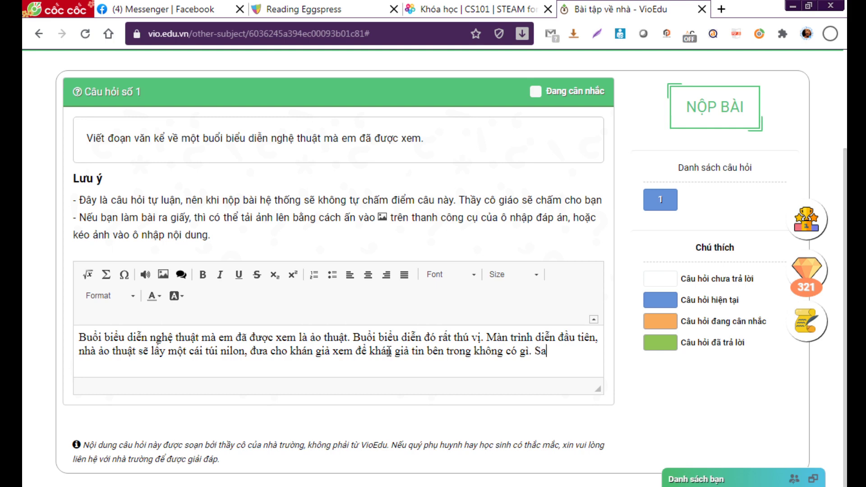
# - Write the opening of the next sentence as "Sau đó, nhà ảo thuật"
pyautogui.write('u ')
pyautogui.write('đó')
pyautogui.write(',')
pyautogui.write(' nhà')
pyautogui.write(' ào ')
pyautogui.write('thua')
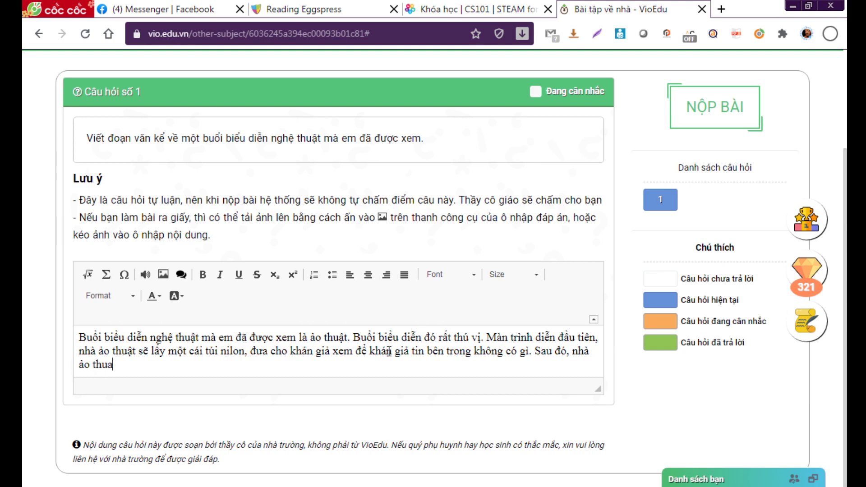
pyautogui.write('jt')
# - Finish the sentence about the magician with "đốt cháy cái túi lên."
pyautogui.write(' ddo')
pyautogui.write('f')
pyautogui.write('t')
pyautogui.write(' cha')
pyautogui.write('ys ')
pyautogui.write('ca')
pyautogui.write('i tus')
pyautogui.write('i leen')
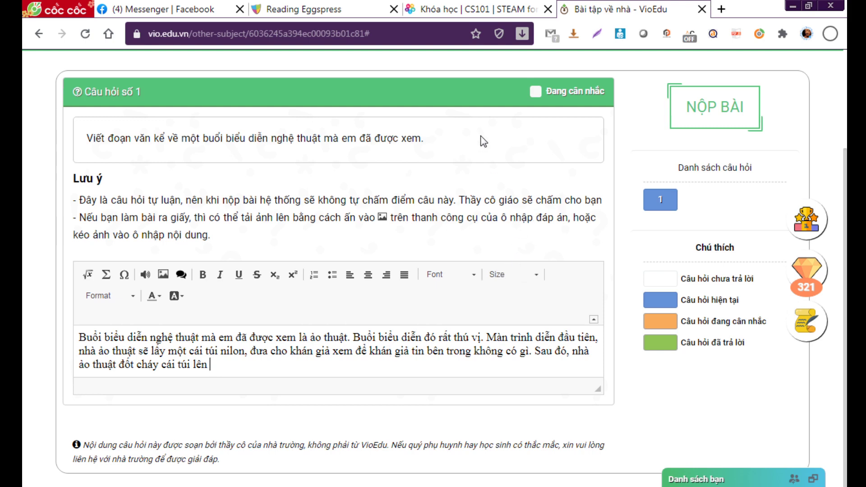
pyautogui.press('BackSpace')
pyautogui.write('.')
# - Begin a new sentence in the answer with "Khi nó tro thì nhà ảo thuật"
pyautogui.write('Khi nó tro thì')
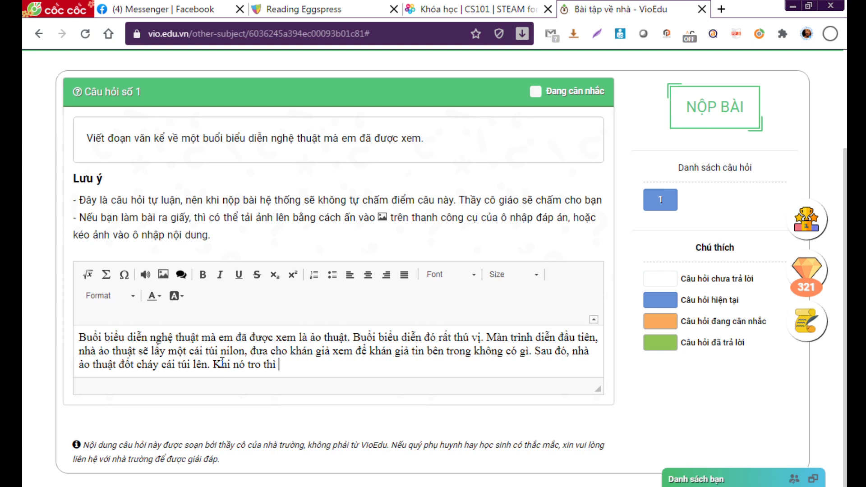
pyautogui.write(' nha')
pyautogui.write(' ảo')
pyautogui.write(' thuầ')
pyautogui.write('tj')
# - Continue the current sentence with "bỏ cái túi đó vào"
pyautogui.write('b')
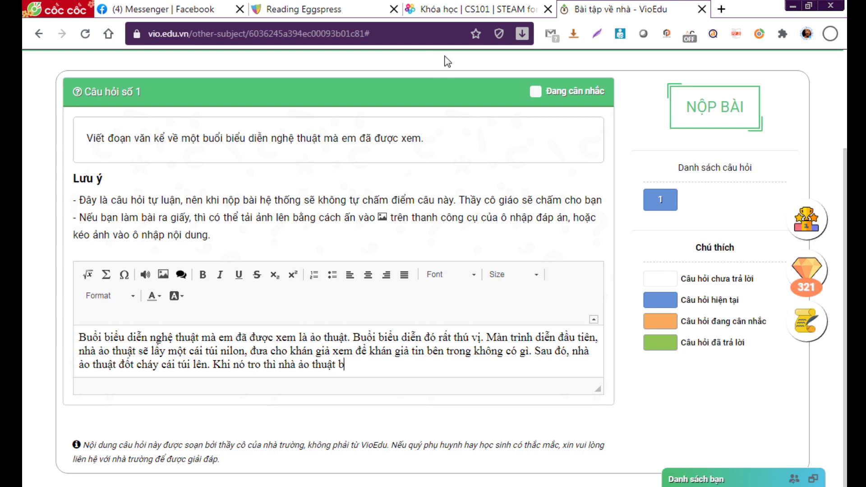
pyautogui.write('ỏ cá')
pyautogui.write('i ')
pyautogui.write('túi ')
pyautogui.write('đó')
pyautogui.write(' v')
pyautogui.write('ào ')
# - Add "một cái túi nilon một" to the current sentence
pyautogui.write('mô')
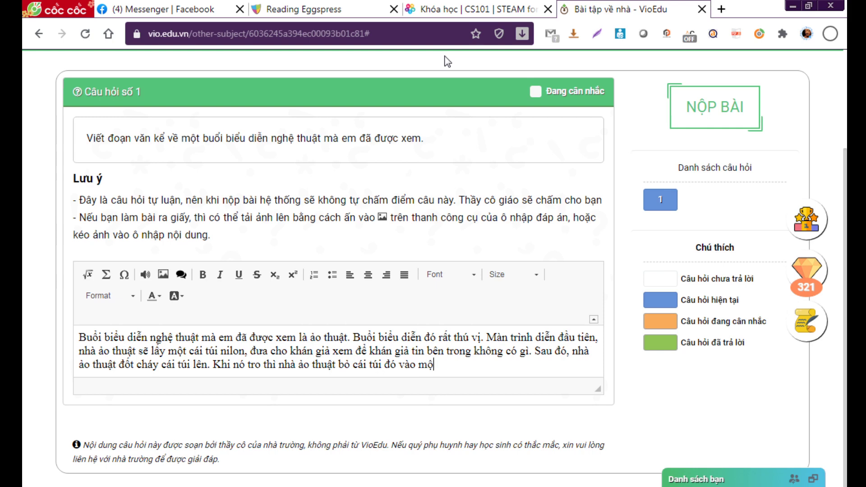
pyautogui.write('t cá')
pyautogui.write('i ')
pyautogui.write('tui')
pyautogui.write(' nilo')
pyautogui.write('n mo')
pyautogui.write('t ')
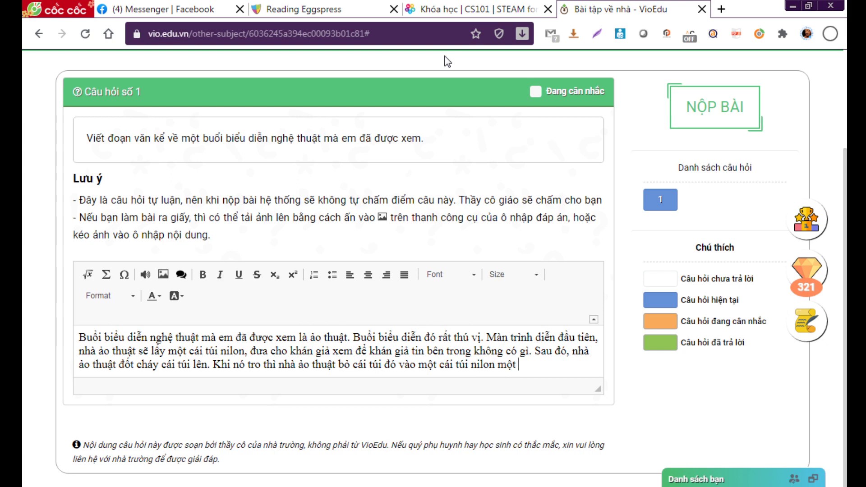
# - Add "trống không" to the sentence and change the word "một" after "nilon" to "mới"
pyautogui.write('trôngs')
pyautogui.moveTo(519, 358); pyautogui.dragTo(504, 358)
pyautogui.press('BackSpace')
pyautogui.write('o')
pyautogui.write('is')
pyautogui.click(553, 359)
pyautogui.write('khoong')
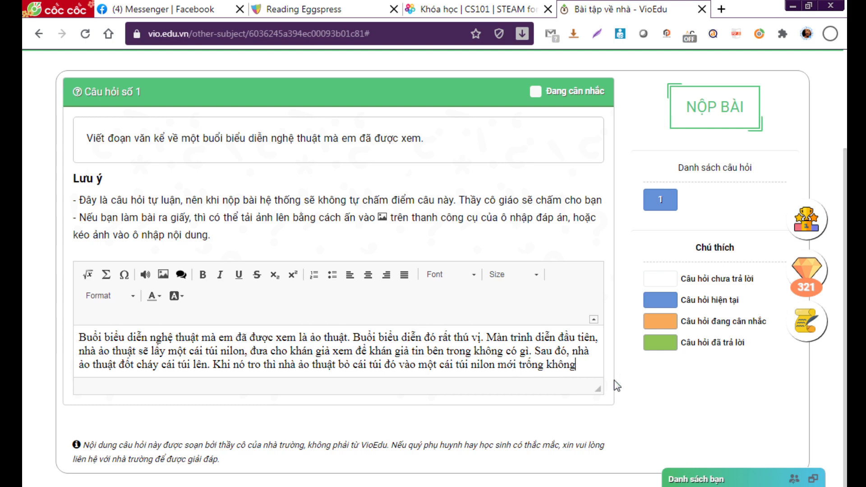
# - Extend the sentence with "và sau đó, nhà ảo thuật rút ra"
pyautogui.write(' và sau')
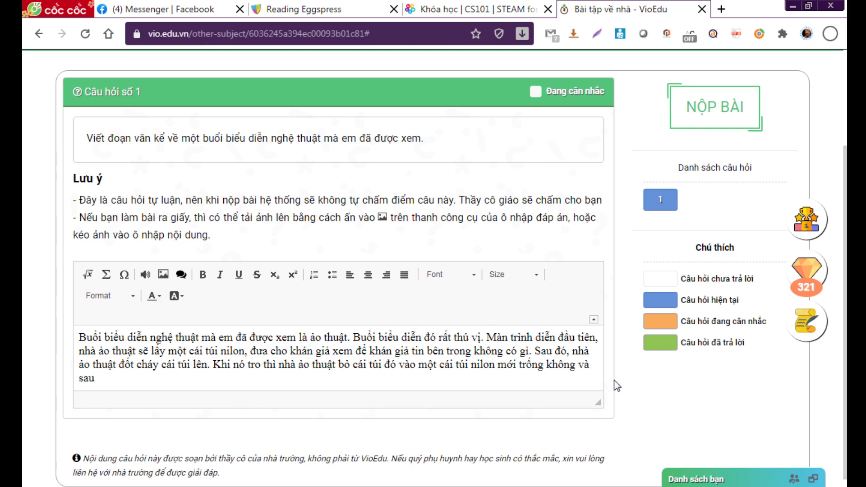
pyautogui.write(' đo')
pyautogui.write(', ')
pyautogui.write('nhà ')
pyautogui.write('ảo')
pyautogui.write(' thuậ')
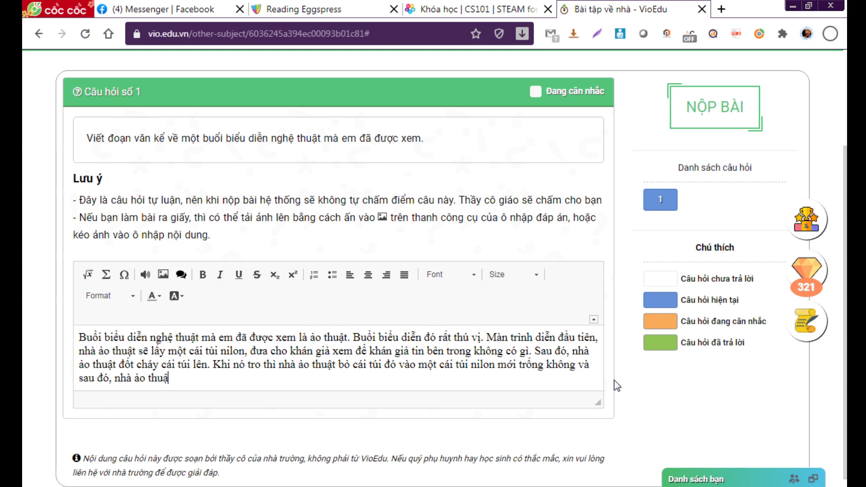
pyautogui.write('t r')
pyautogui.write('ut')
pyautogui.write(' ra')
# - Replace the word "rút" before "ra" with "lấy"
pyautogui.moveTo(188, 378); pyautogui.dragTo(171, 378)
pyautogui.press('BackSpace')
pyautogui.write('laas')
pyautogui.press('BackSpace')
pyautogui.press('BackSpace')
pyautogui.write('f')
pyautogui.write('ays')
# - Continue the sentence after "lấy ra" with "một đồng tiền"
pyautogui.write('một')
pyautogui.write('đông')
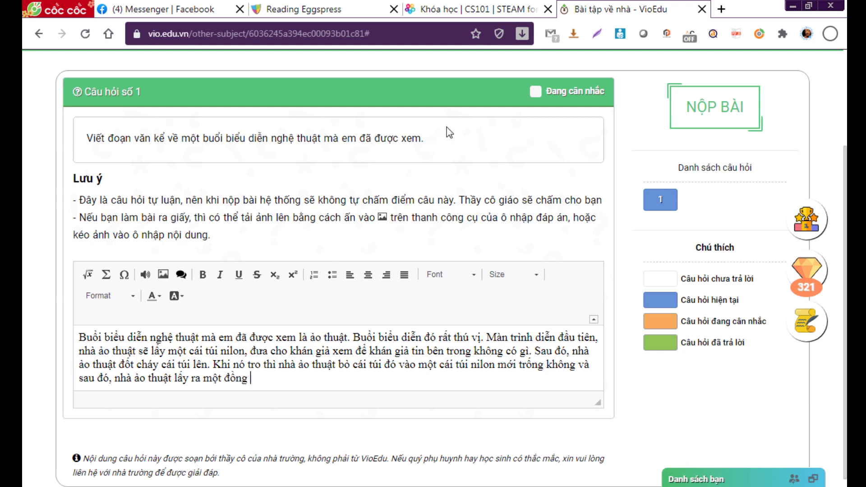
pyautogui.write(' tie')
pyautogui.write('n s')
# - Describe the coin by adding "sô cô la nóng" after "đồng tiền"
pyautogui.write('ô')
pyautogui.write('coo')
pyautogui.press('BackSpace')
pyautogui.press('BackSpace')
pyautogui.write('co')
pyautogui.press('BackSpace')
pyautogui.press('BackSpace')
pyautogui.press('BackSpace')
pyautogui.write('ô cô la nóng')
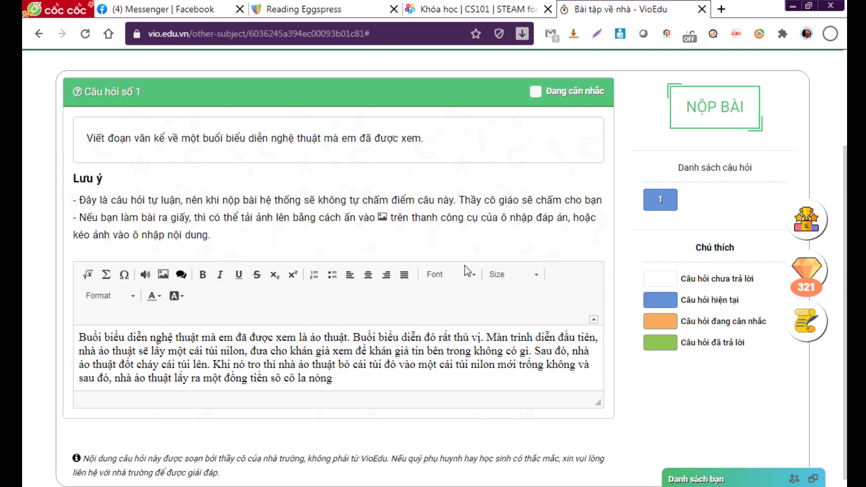
# - Close the sentence with a period and begin a new one with "Người xem từ"
pyautogui.write('. N')
pyautogui.write('g')
pyautogui.write('ươ')
pyautogui.write('i xe')
pyautogui.write('m')
pyautogui.write(' tư')
pyautogui.write('f b')
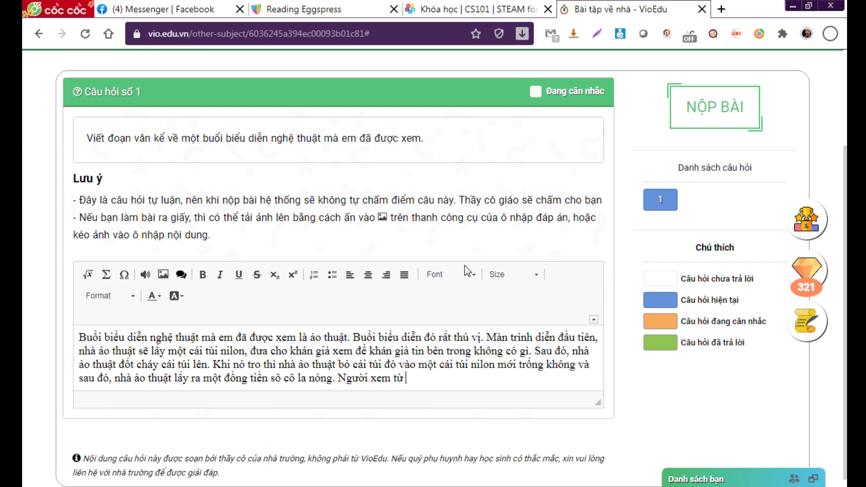
# - Add "bốn phía" to the sentence about the audience, correcting the spelling
pyautogui.write('ons pha')
pyautogui.press('BackSpace')
pyautogui.press('BackSpace')
pyautogui.write('ia')
pyautogui.press('BackSpace')
pyautogui.press('BackSpace')
pyautogui.write('hias')
pyautogui.press('BackSpace')
pyautogui.press('BackSpace')
pyautogui.press('BackSpace')
pyautogui.write('ia')
# - Complete the audience sentence after "bốn phía" with "ồ lên kinh ngạc."
pyautogui.write(' o')
pyautogui.write('f ')
pyautogui.write('lên')
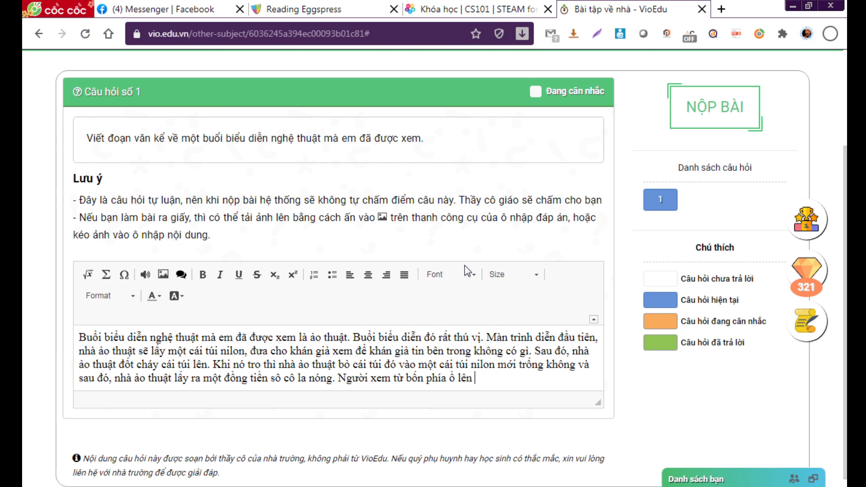
pyautogui.write(' kinh ngạc.')
# - Begin a new sentence at the end of the paragraph with "Tiếp đến là những", correcting the spelling
pyautogui.write('Tii')
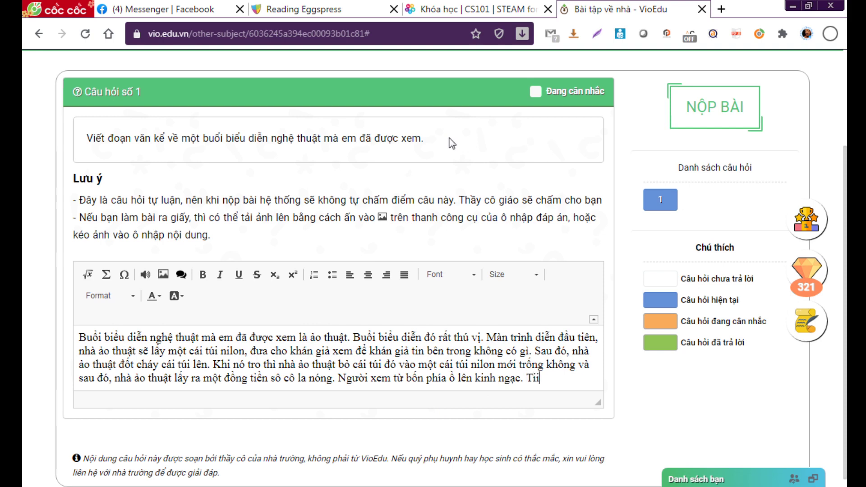
pyautogui.press('BackSpace')
pyautogui.write('e')
pyautogui.write('sp')
pyautogui.write(' ddeens')
pyautogui.write(' laf ')
pyautogui.write('n')
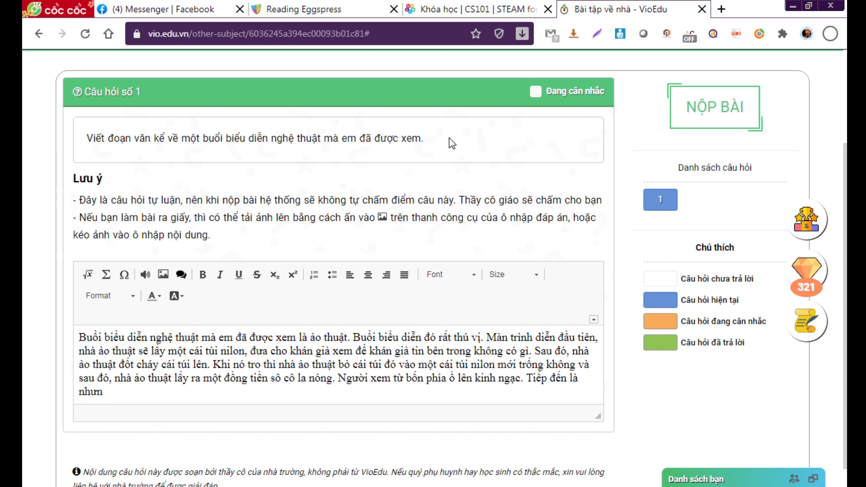
pyautogui.write('huwngx')
# - Continue the sentence after "những" with "màn trình diễn", fixing the mistyped letters
pyautogui.write('ma')
pyautogui.write('n ')
pyautogui.write('trinhdf')
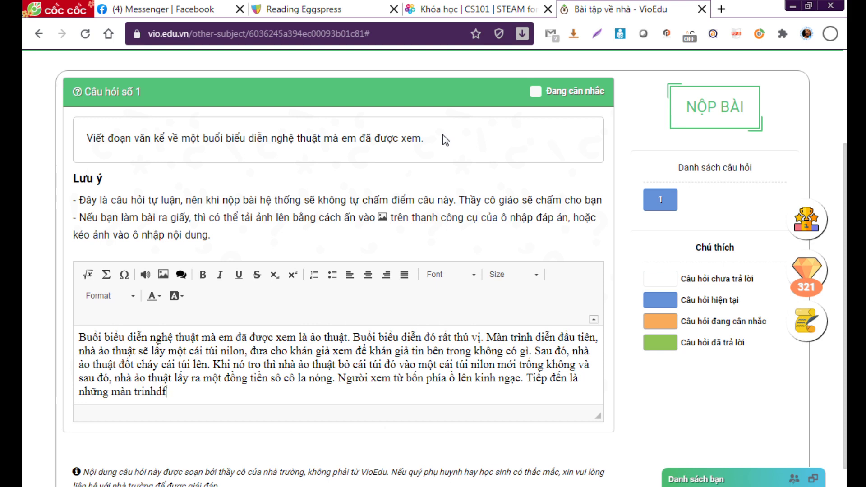
pyautogui.press('BackSpace')
pyautogui.press('BackSpace')
pyautogui.write('die')
pyautogui.write('n ')
# - Describe the performances by adding "đầy đặc sắc và" after "màn trình diễn"
pyautogui.write('đa')
pyautogui.press('BackSpace')
pyautogui.write('ay đa')
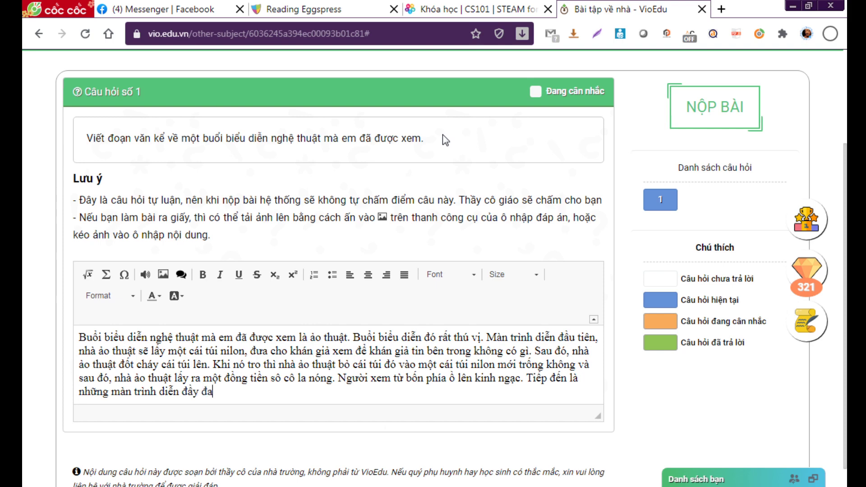
pyautogui.write('cj sac la')
pyautogui.press('BackSpace')
pyautogui.press('BackSpace')
pyautogui.write('vaf')
# - Extend the sentence about the performances with "mang đến đầy thích thú"
pyautogui.click(276, 401)
pyautogui.write('mang ')
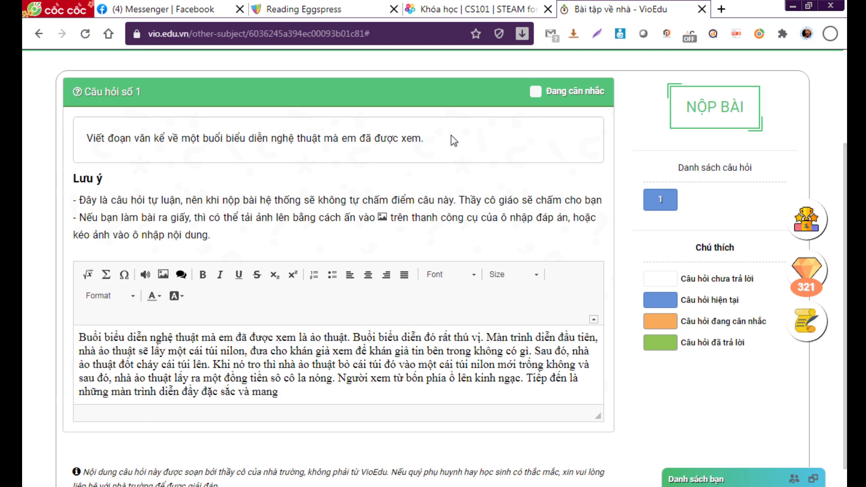
pyautogui.write('đ')
pyautogui.write('ns ')
pyautogui.write('đây')
pyautogui.write(' thichs')
pyautogui.write(' thus ')
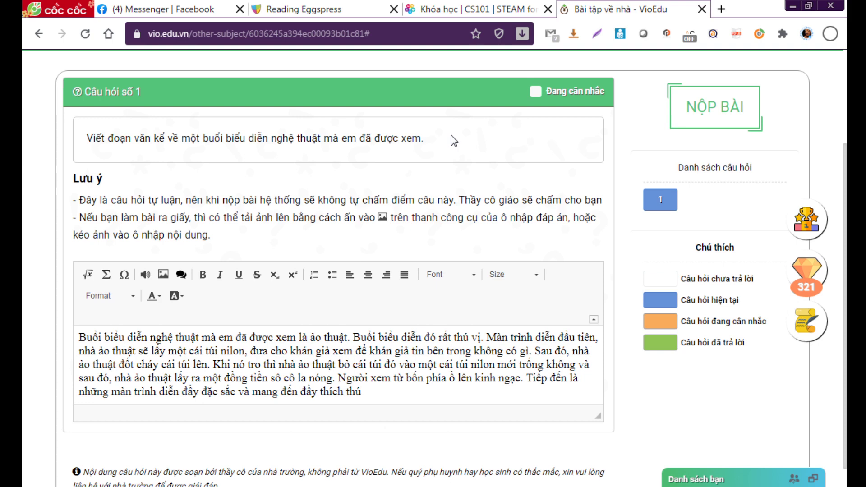
# - Add "và những tiếng cười vui tươi cho khán" after "thích thú"
pyautogui.write('vaf nhuwng tieengs')
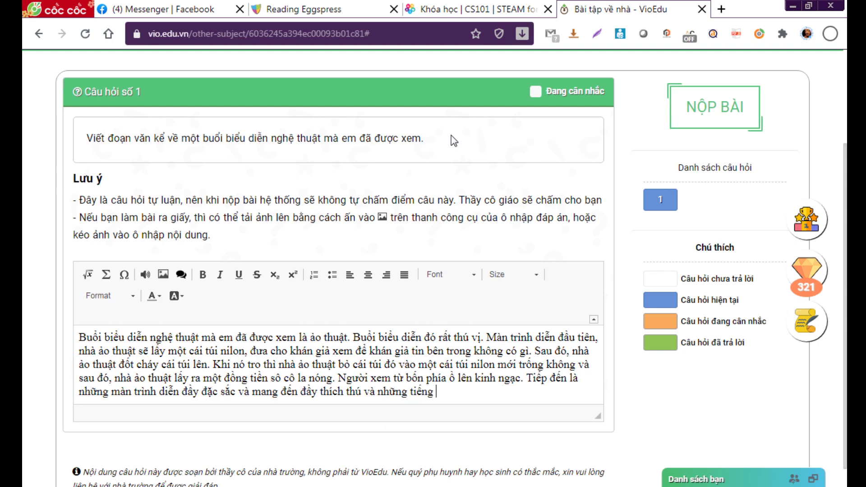
pyautogui.write(' cuwow')
pyautogui.write('if ')
pyautogui.write('vui t')
pyautogui.write('ươi')
pyautogui.write('c')
pyautogui.write('ho ')
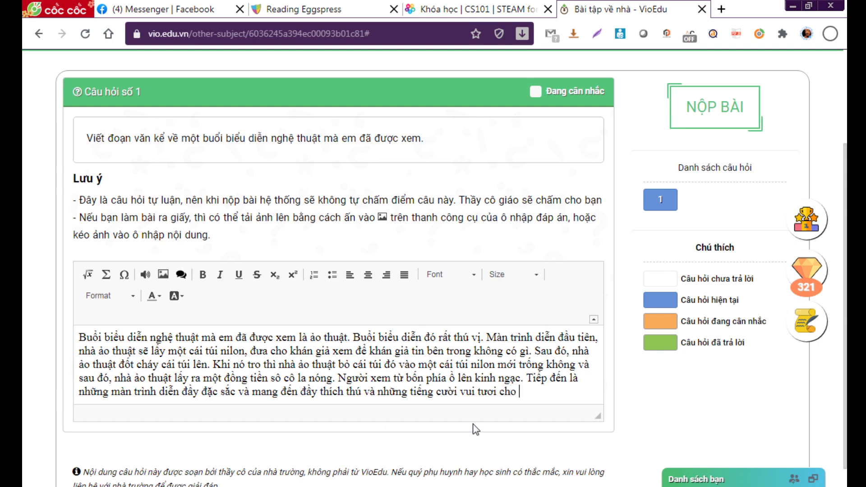
pyautogui.write('khán')
# - Insert "Nhà ảo thuật đó" before "Buổi biểu diễn đó rất thú vị" as the start of a new second sentence
pyautogui.click(485, 338)
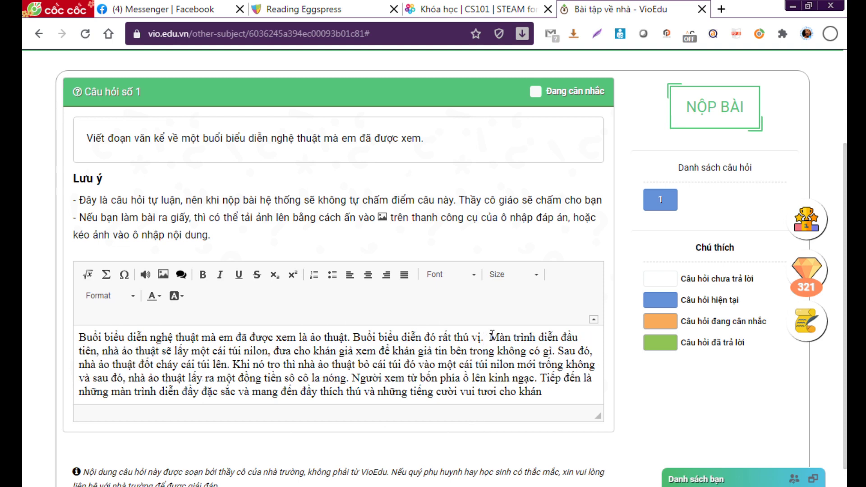
pyautogui.press('BackSpace')
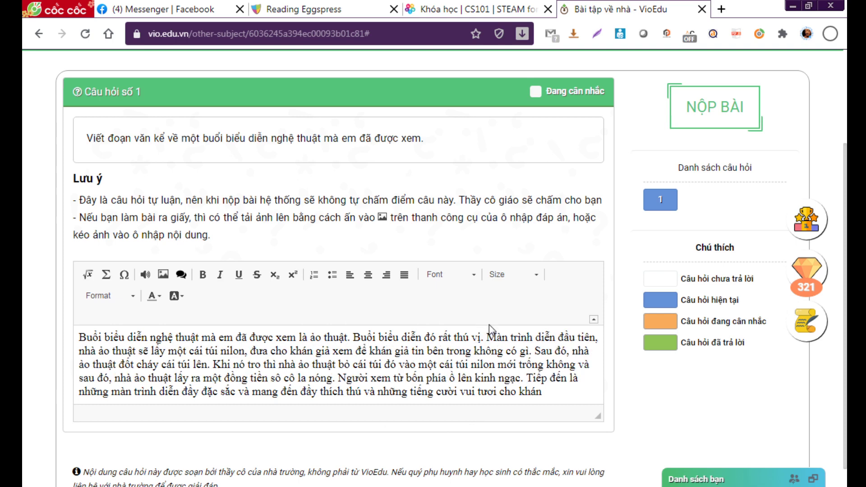
pyautogui.click(353, 337)
pyautogui.write('N')
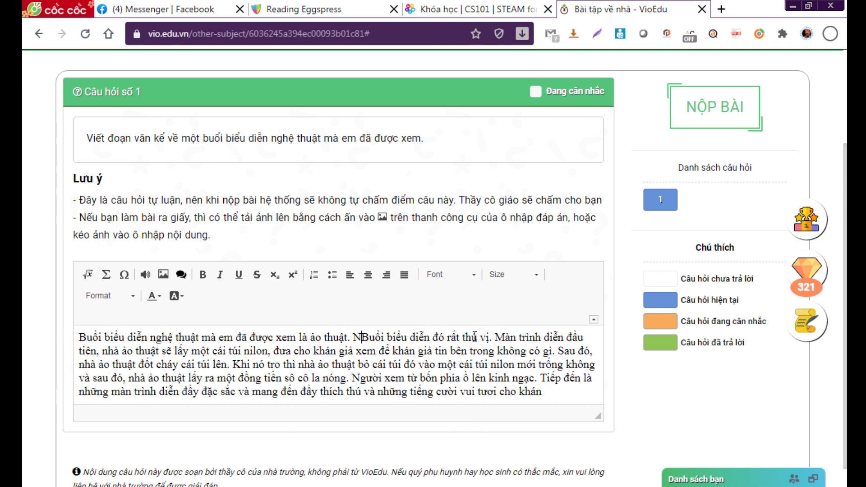
pyautogui.write('hà ')
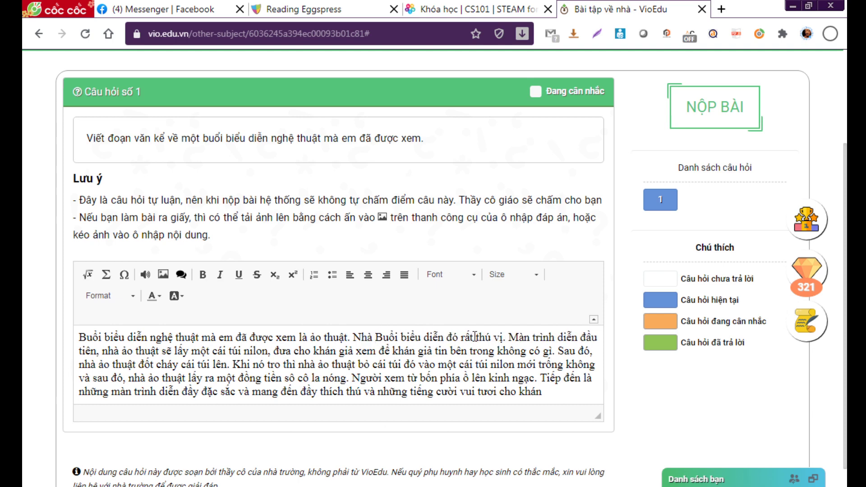
pyautogui.write('aor ')
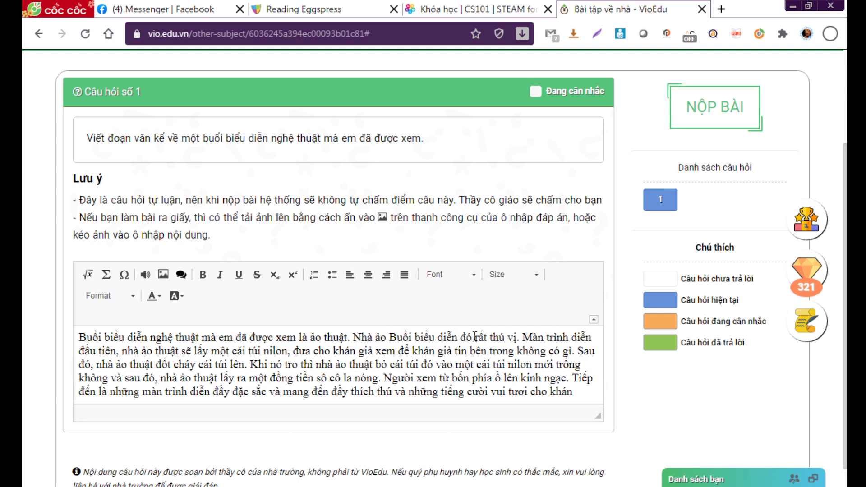
pyautogui.write('thuật')
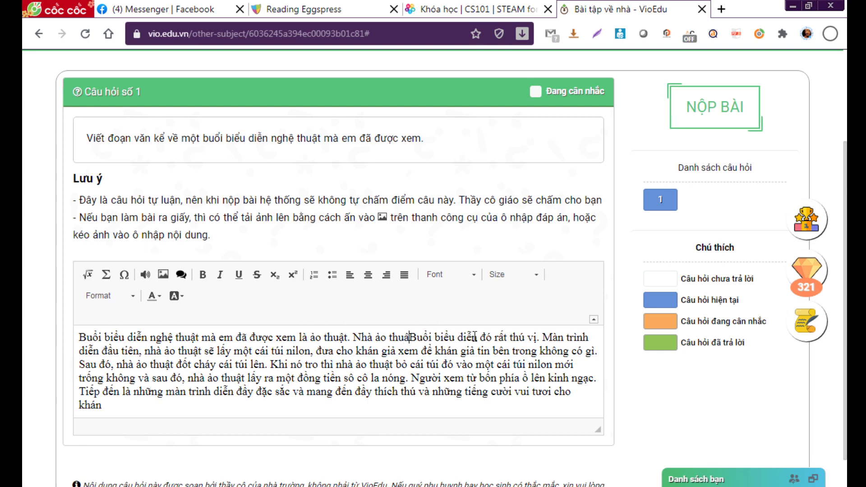
pyautogui.write(' ddos')
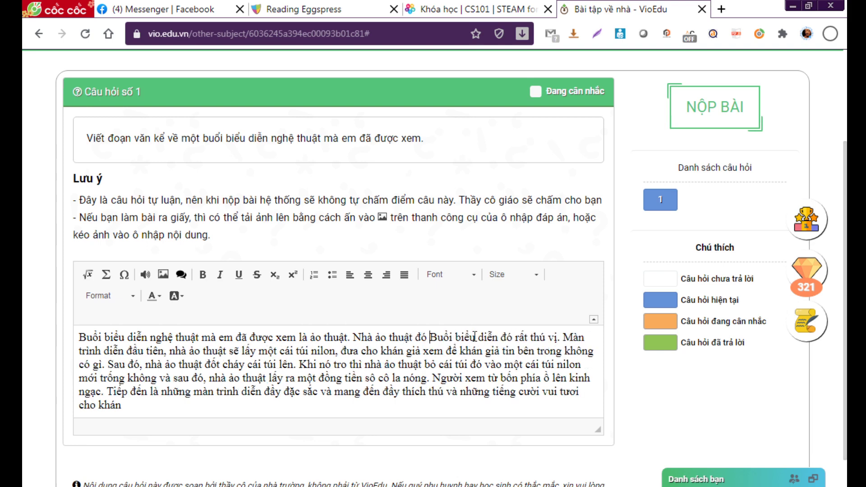
# - Finish the inserted sentence with "tên là", the magician's full name and a period
pyautogui.write(' teen ')
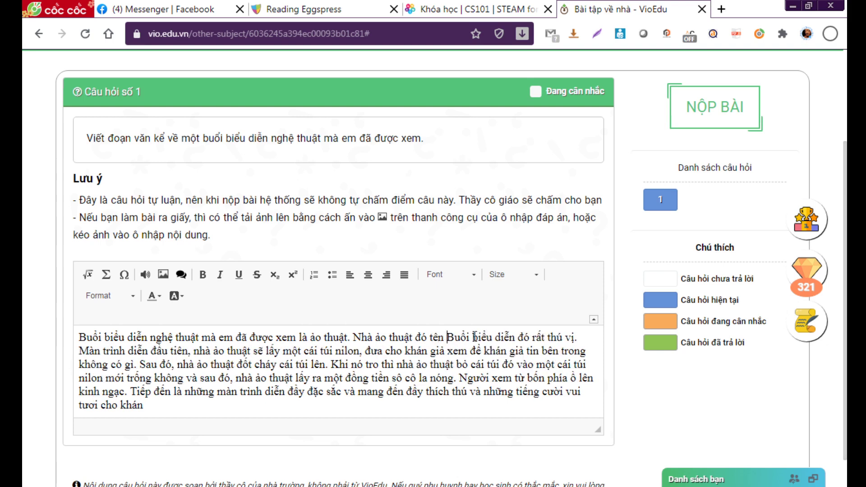
pyautogui.write('la')
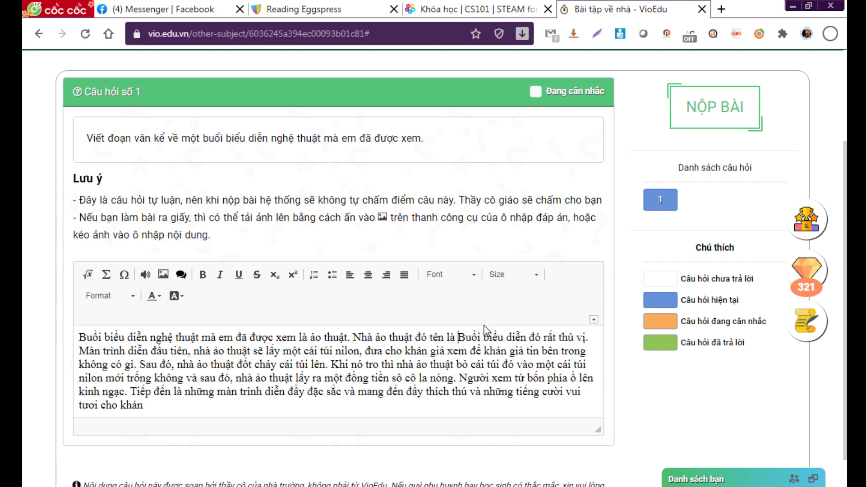
pyautogui.write(' Anplo')
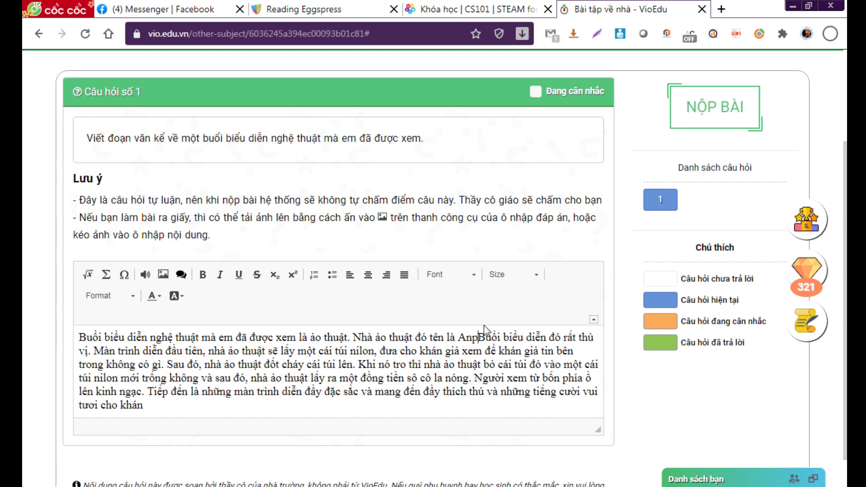
pyautogui.write('th')
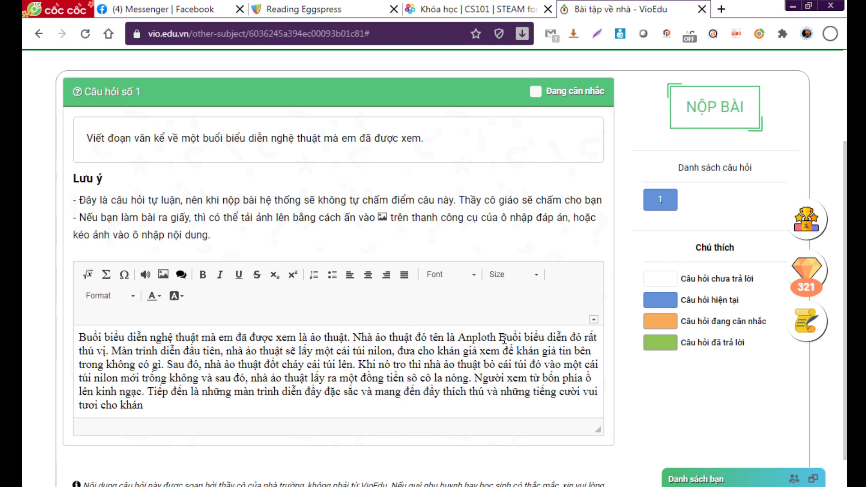
pyautogui.write(' Ra')
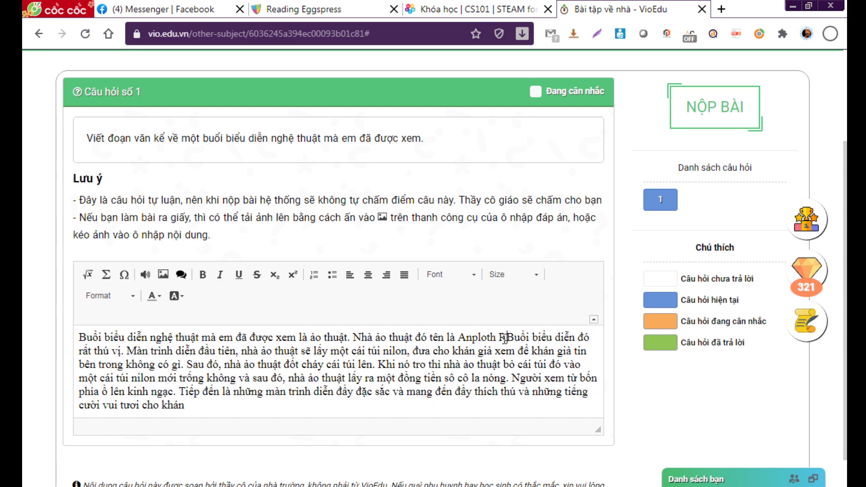
pyautogui.write('zer')
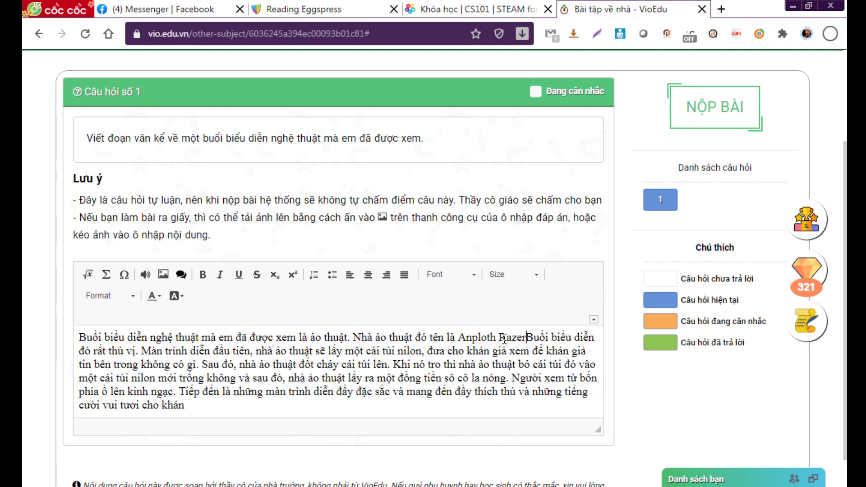
pyautogui.write('.')
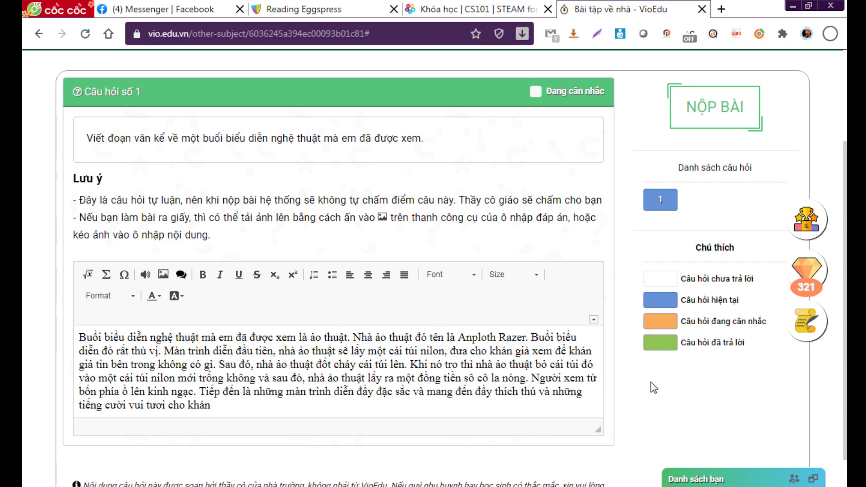
# - Start another sentence after the magician's name with "Anh ấy 22 tuổi,"
pyautogui.write(' Anh ')
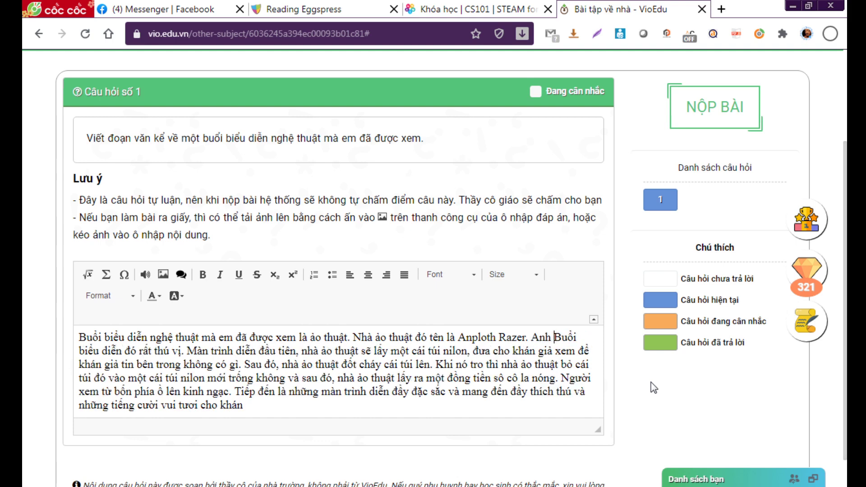
pyautogui.write('ấy 22')
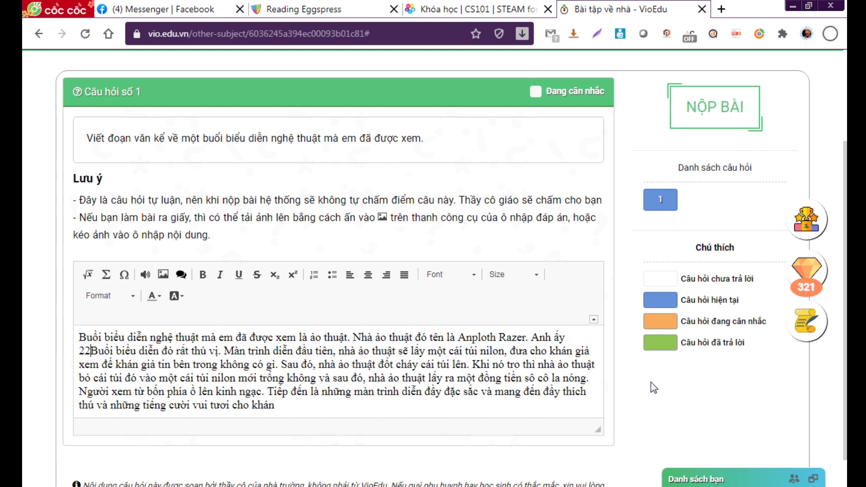
pyautogui.write(' tuổ')
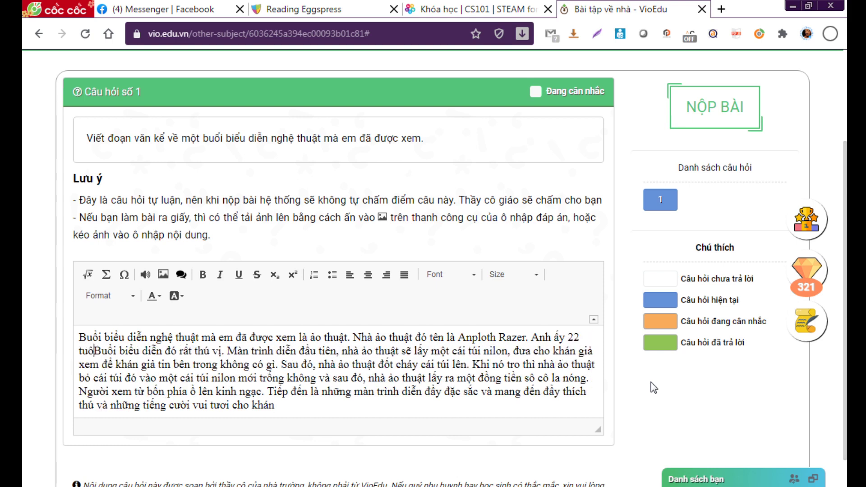
pyautogui.write('i')
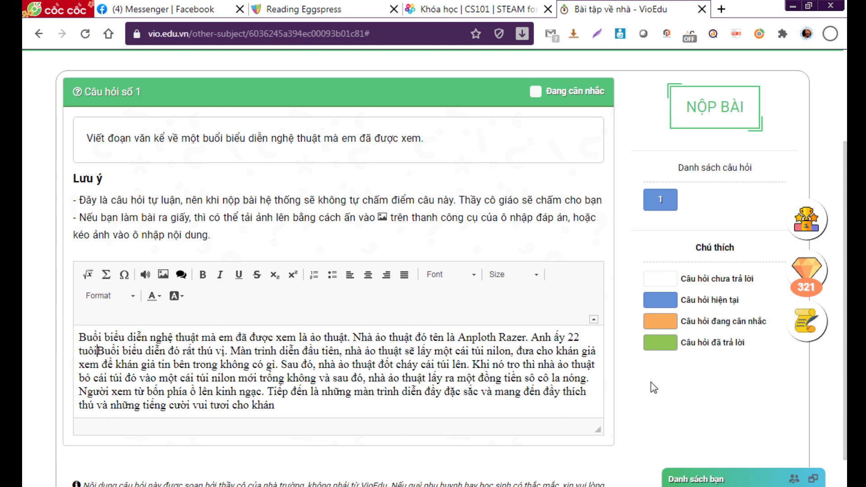
pyautogui.press('BackSpace')
pyautogui.write(', t')
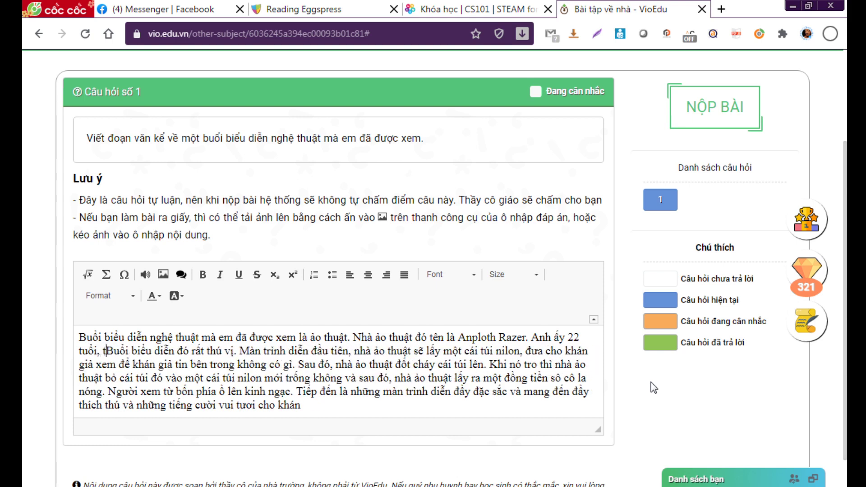
# - Complete the sentence about the magician's age with "đến từ nước Pháp."
pyautogui.write('để')
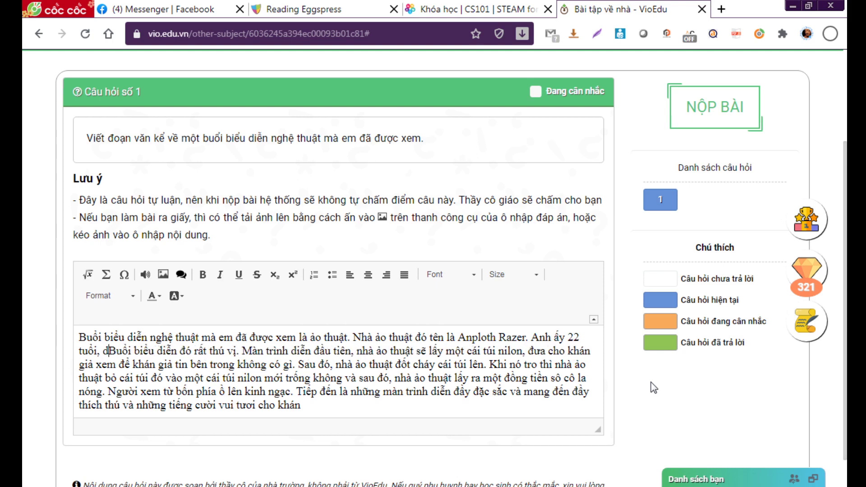
pyautogui.write('ns ')
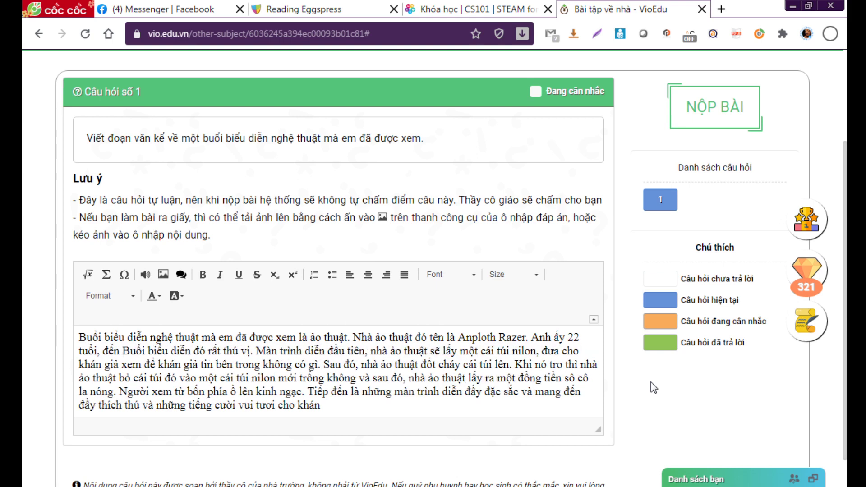
pyautogui.write('tu')
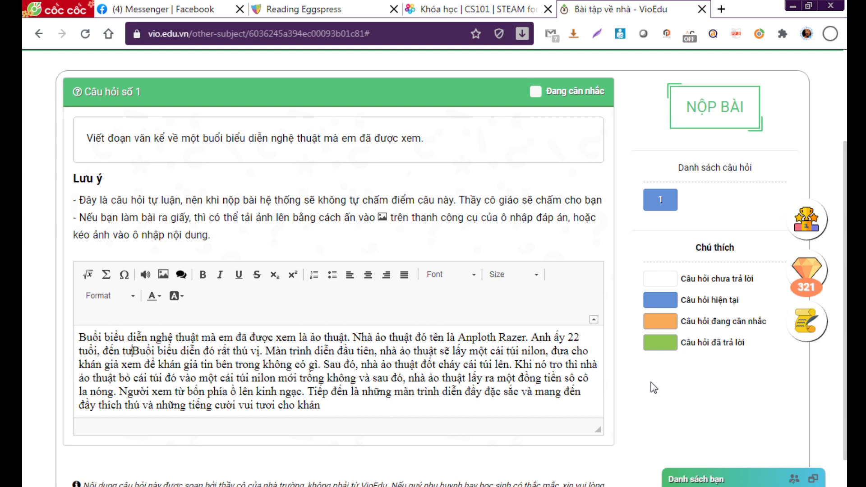
pyautogui.write(' nươ')
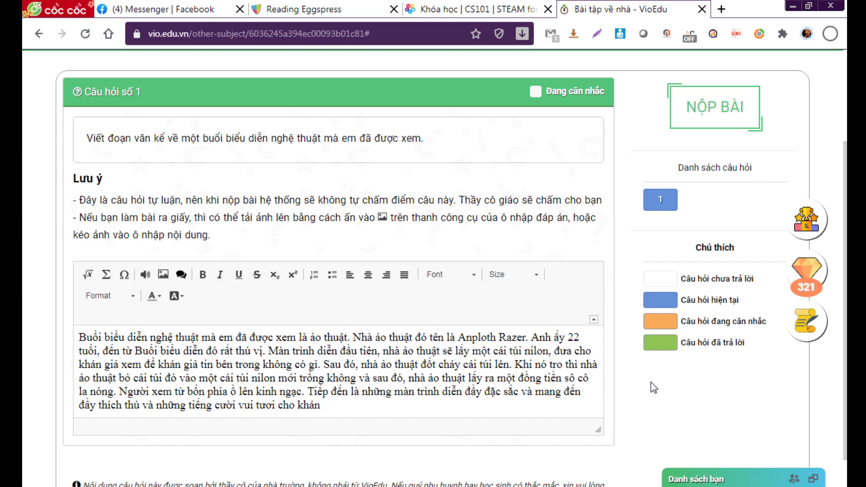
pyautogui.write('c')
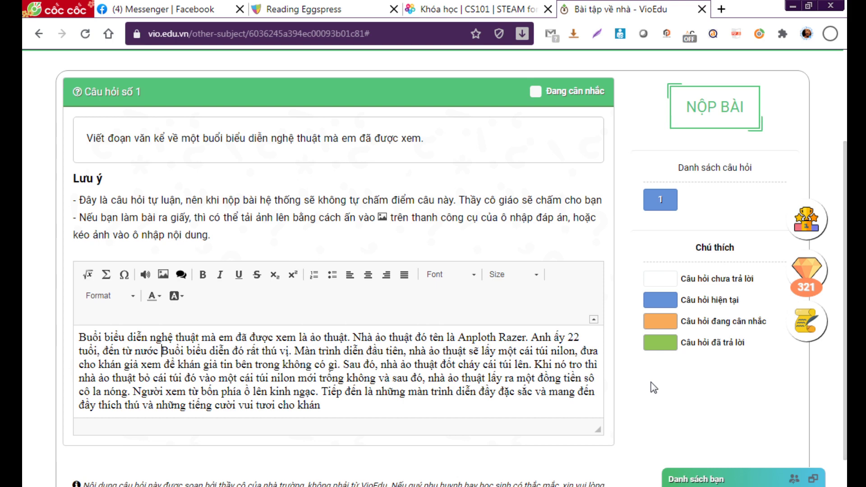
pyautogui.press('Return')
pyautogui.press('BackSpace')
pyautogui.write('Pháp')
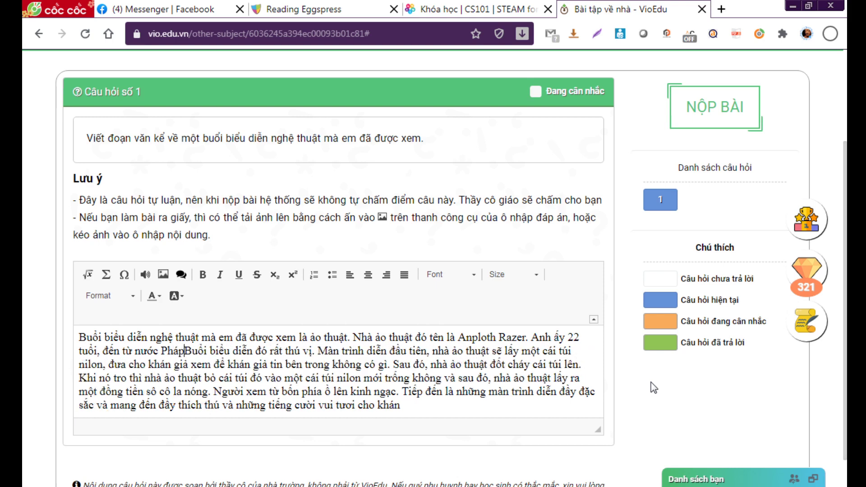
pyautogui.write('.')
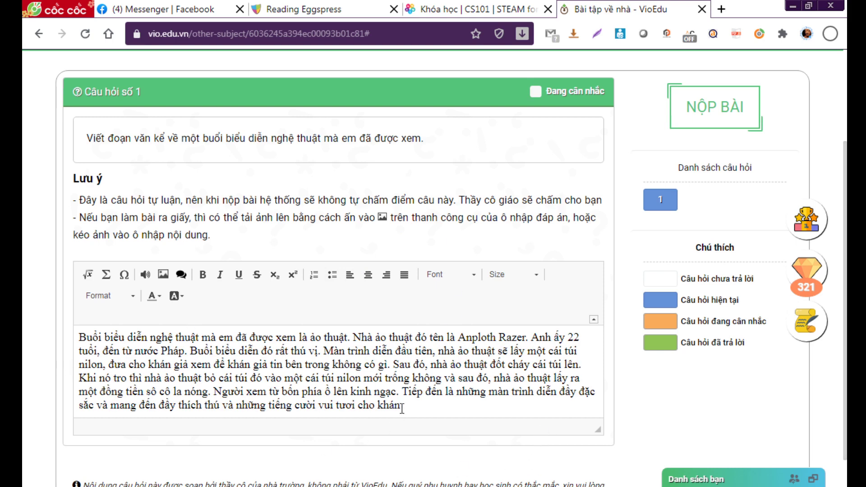
# - Finish the paragraph's last sentence by adding "giả." after "cho khán"
pyautogui.click(429, 405)
pyautogui.write('giả')
pyautogui.press('BackSpace')
pyautogui.write('a')
pyautogui.write('.')
# - Begin a closing sentence at the end of the paragraph with "Em rất ngưỡng mộ và"
pyautogui.write(' H')
pyautogui.write('m')
pyautogui.write('rất')
pyautogui.write(' ngươ')
pyautogui.write('ngưỡng')
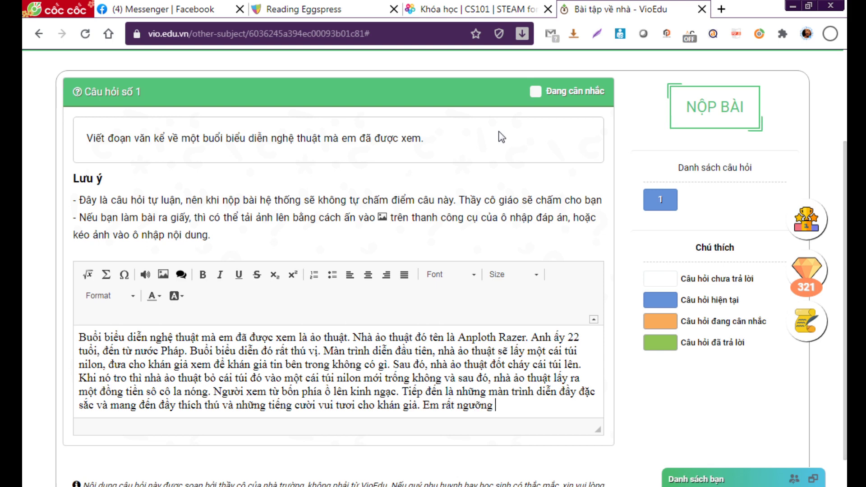
pyautogui.write('x mo')
pyautogui.write(' vaf')
# - Continue the closing sentence with "tự hào với nhà"
pyautogui.write('tw')
pyautogui.write('j ha')
pyautogui.write('o ')
pyautogui.write('vo')
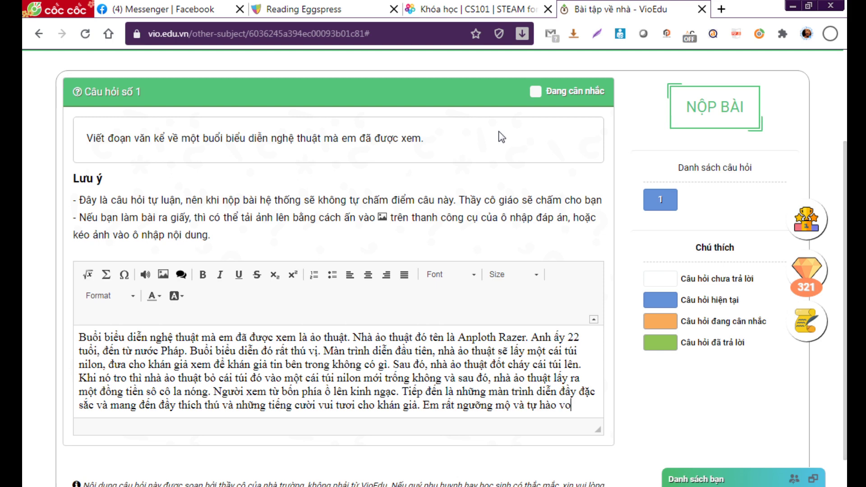
pyautogui.write('sw')
pyautogui.write('i nhaf ')
# - End the closing sentence with "ảo thuật", the magician's full name and a period
pyautogui.write('ao')
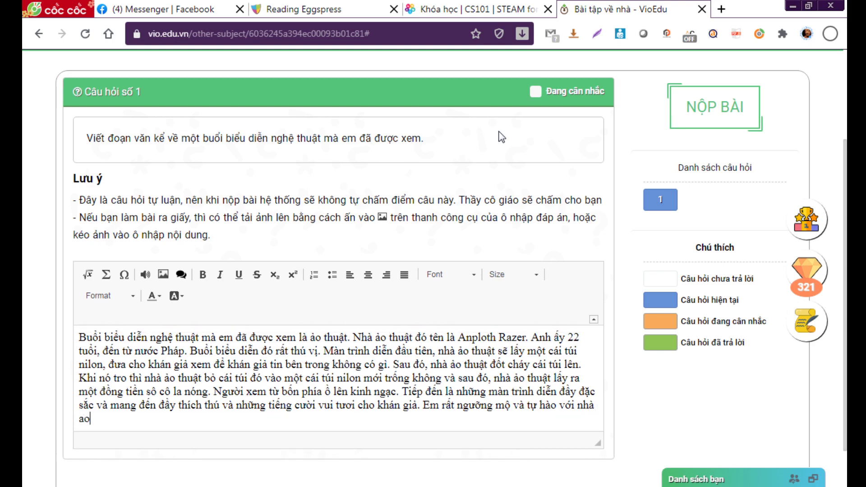
pyautogui.write(' thuar')
pyautogui.write('thuật')
pyautogui.write(' An')
pyautogui.write('ploth')
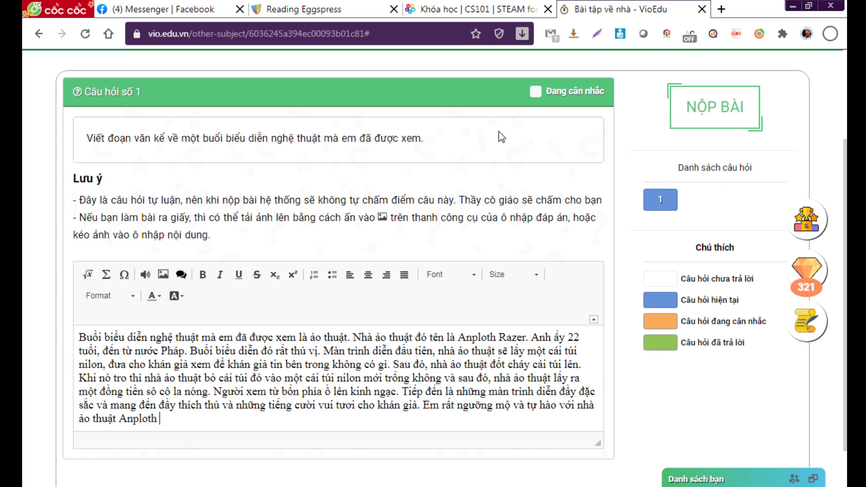
pyautogui.write(' Razer')
pyautogui.click(353, 176)
pyautogui.click(211, 423)
pyautogui.write('.')
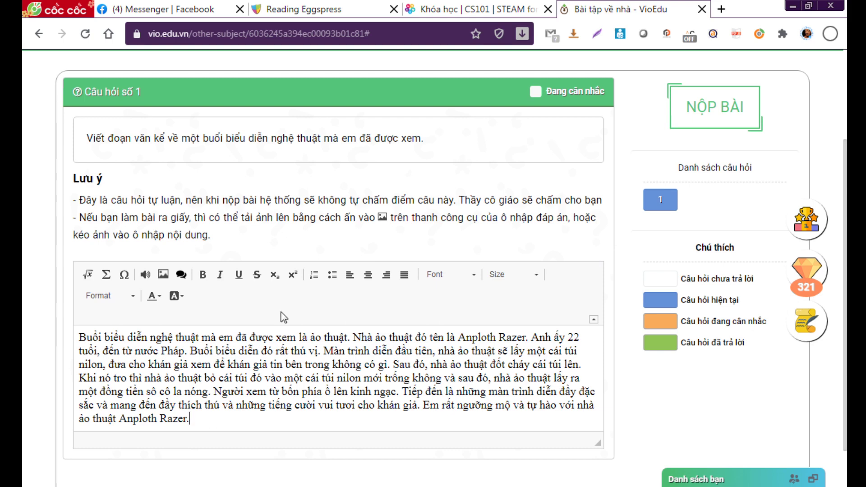